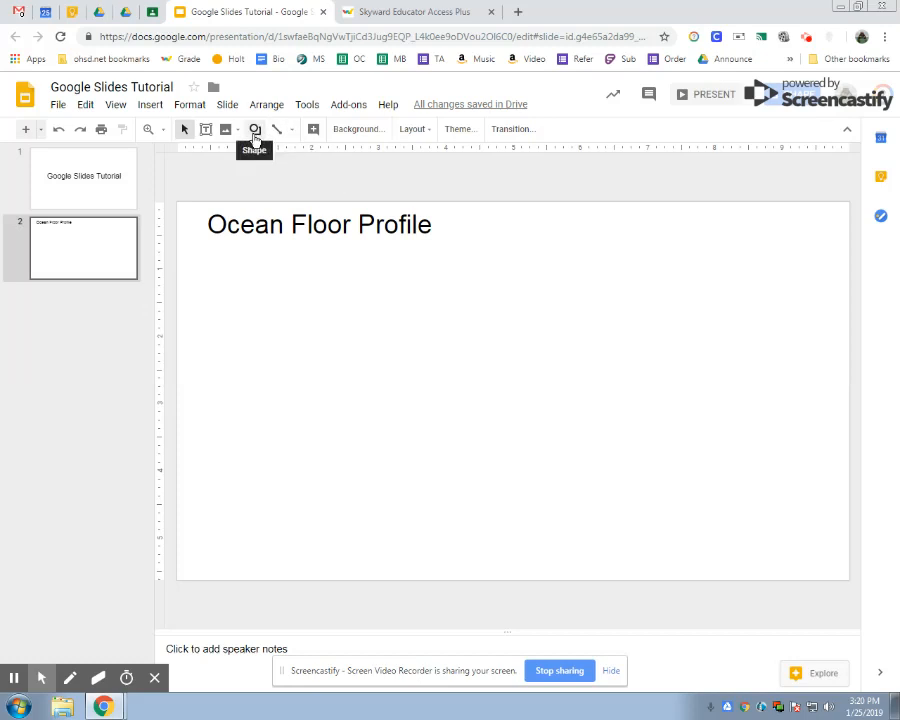
Draw a closed polyline for the water with a zigzag surface below the title, following the slide's side and bottom edges
left_click(291, 132)
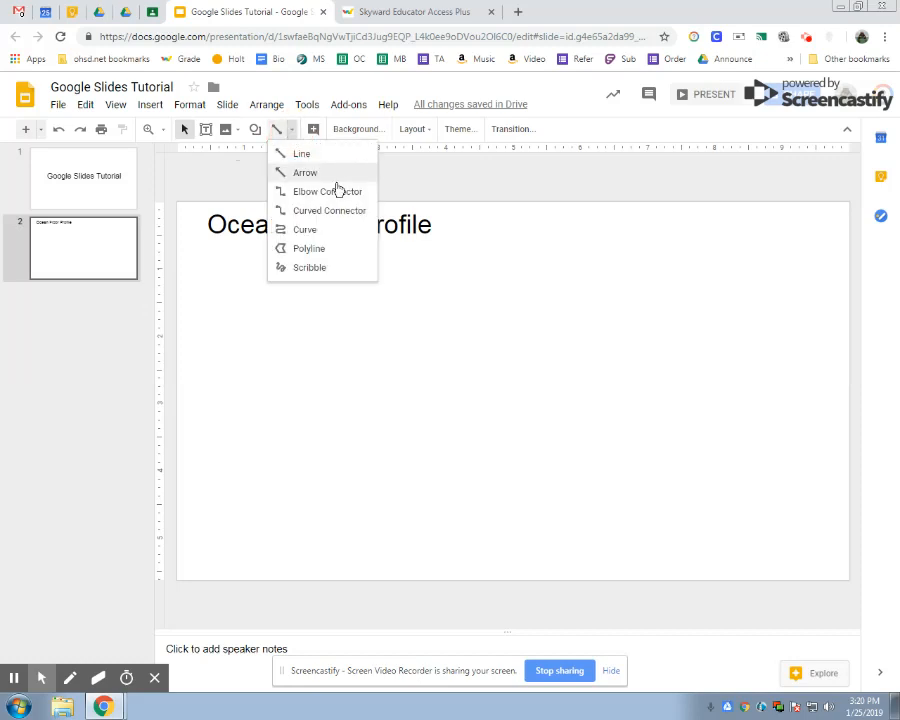
left_click(310, 250)
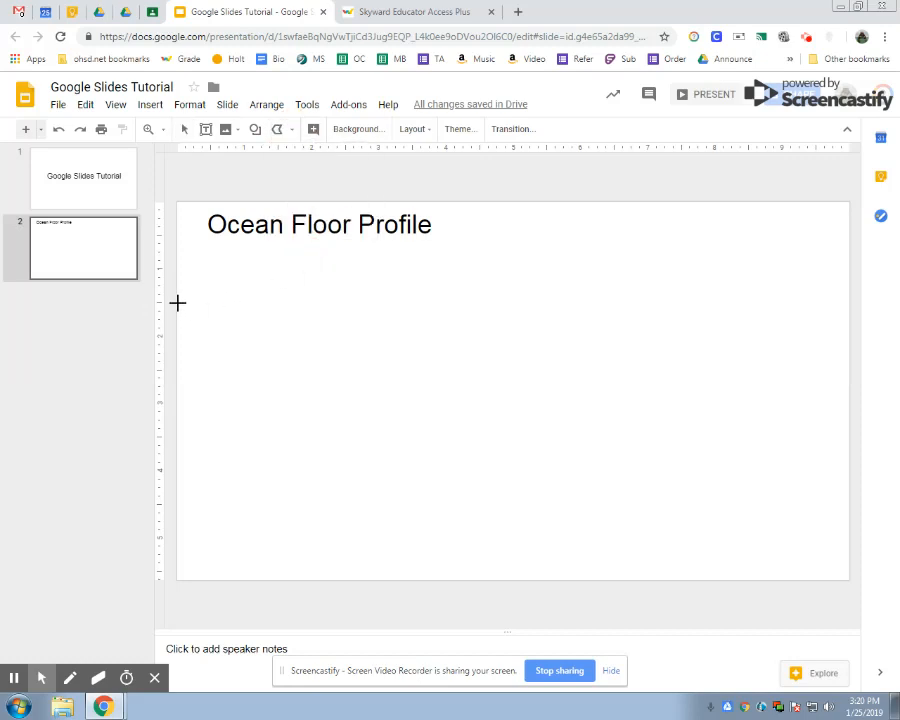
left_click(176, 317)
left_click(203, 309)
left_click(233, 321)
left_click(304, 320)
left_click(357, 304)
left_click(415, 324)
left_click(491, 310)
left_click(525, 318)
left_click(590, 309)
left_click(650, 320)
left_click(698, 305)
left_click(765, 322)
left_click(828, 305)
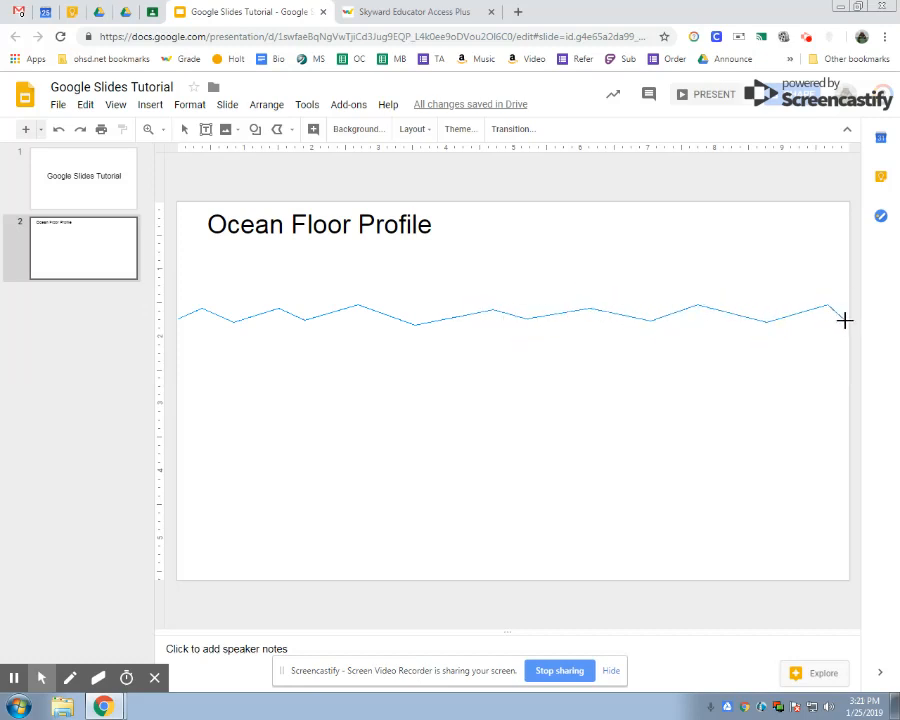
left_click(850, 327)
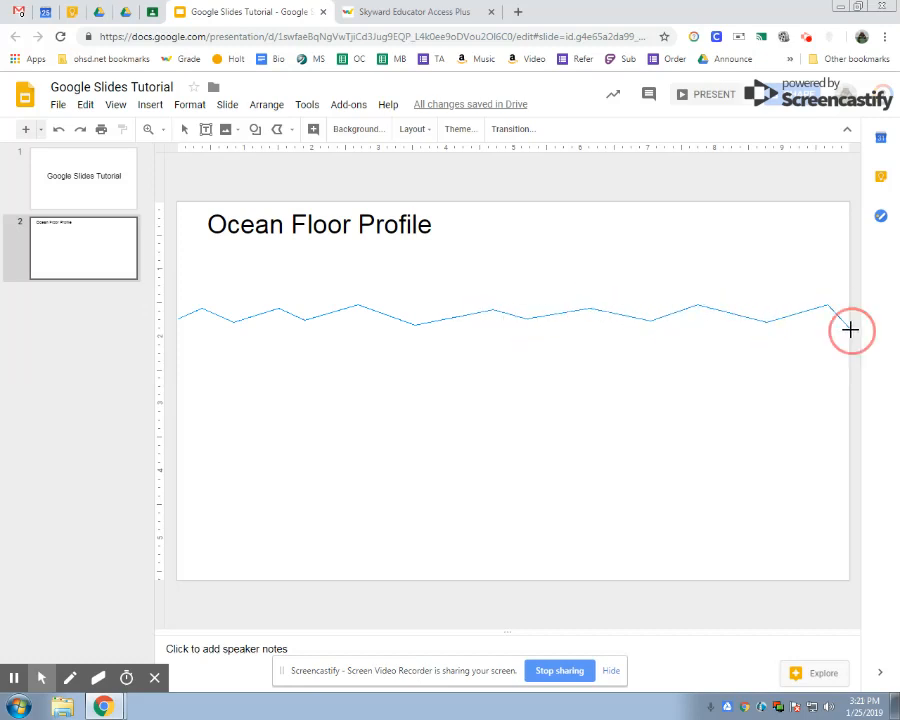
left_click(849, 580)
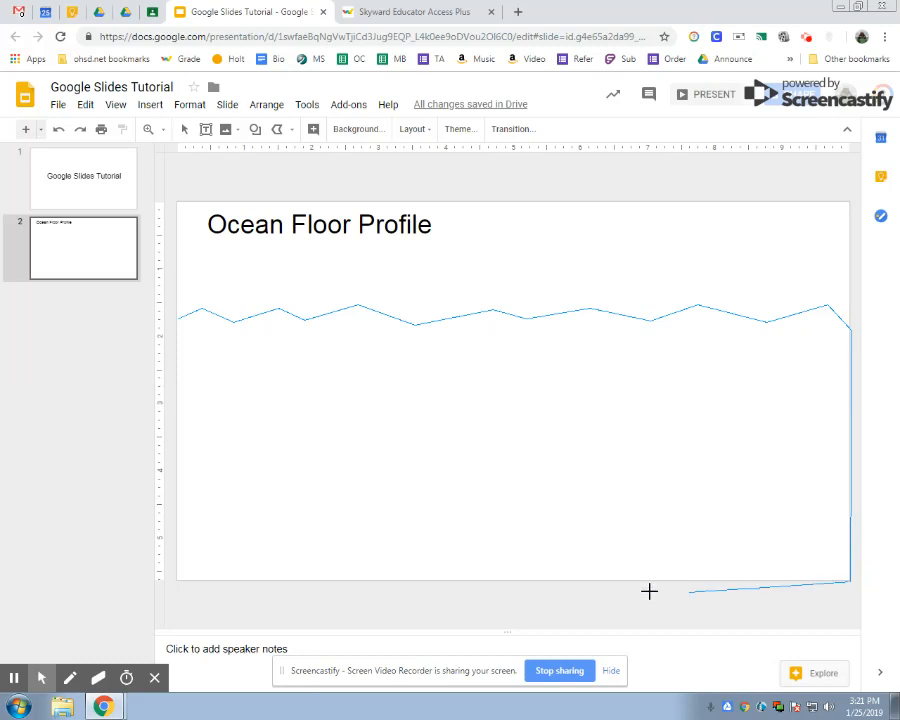
left_click(177, 579)
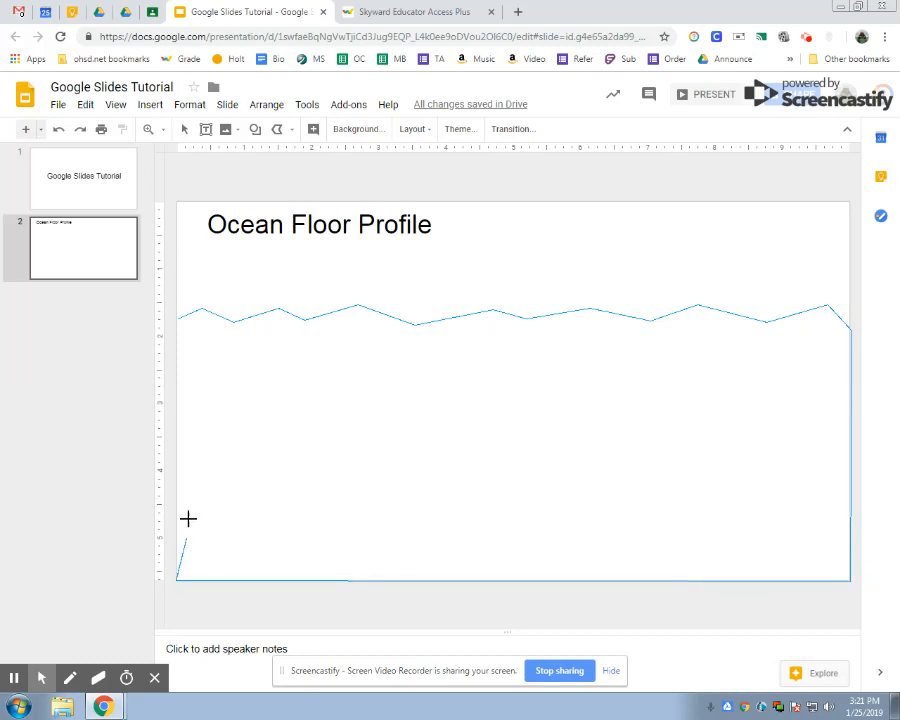
left_click(177, 320)
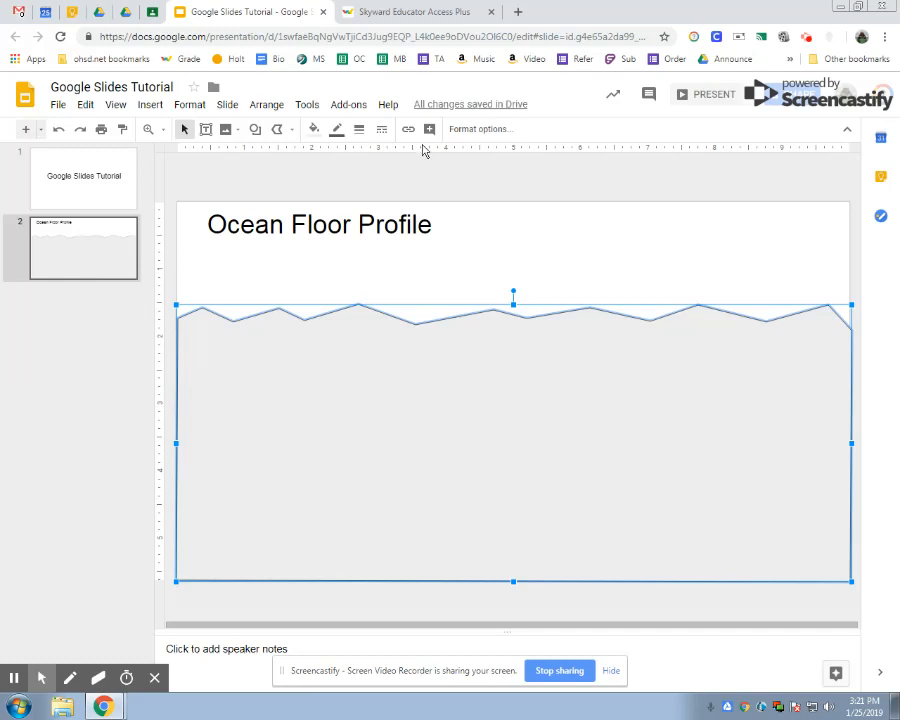
Fill the zigzag-topped water shape with solid cornflower blue
left_click(313, 129)
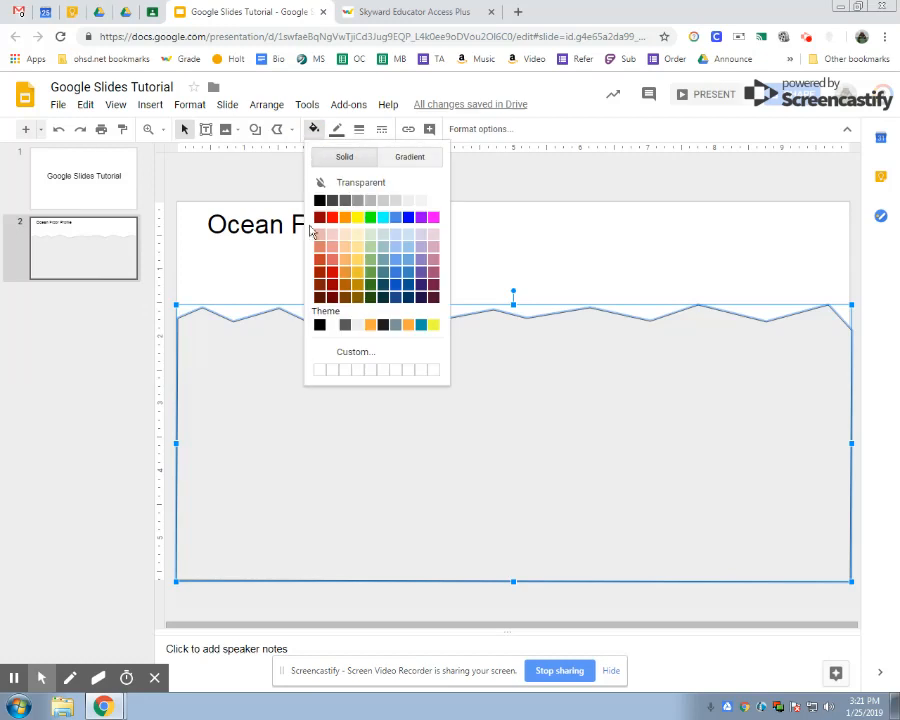
left_click(395, 218)
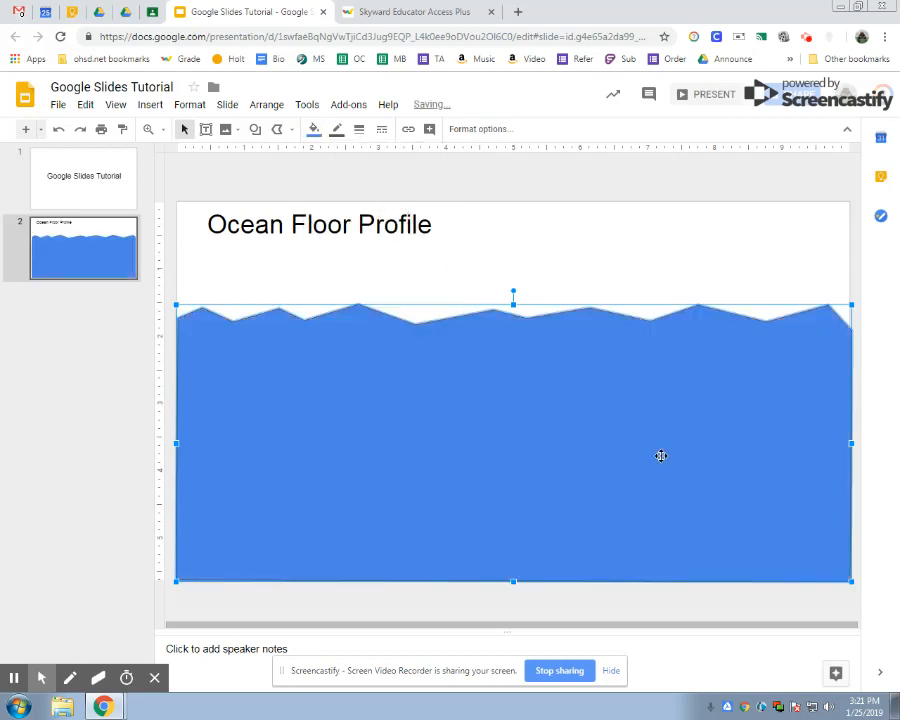
left_click(336, 130)
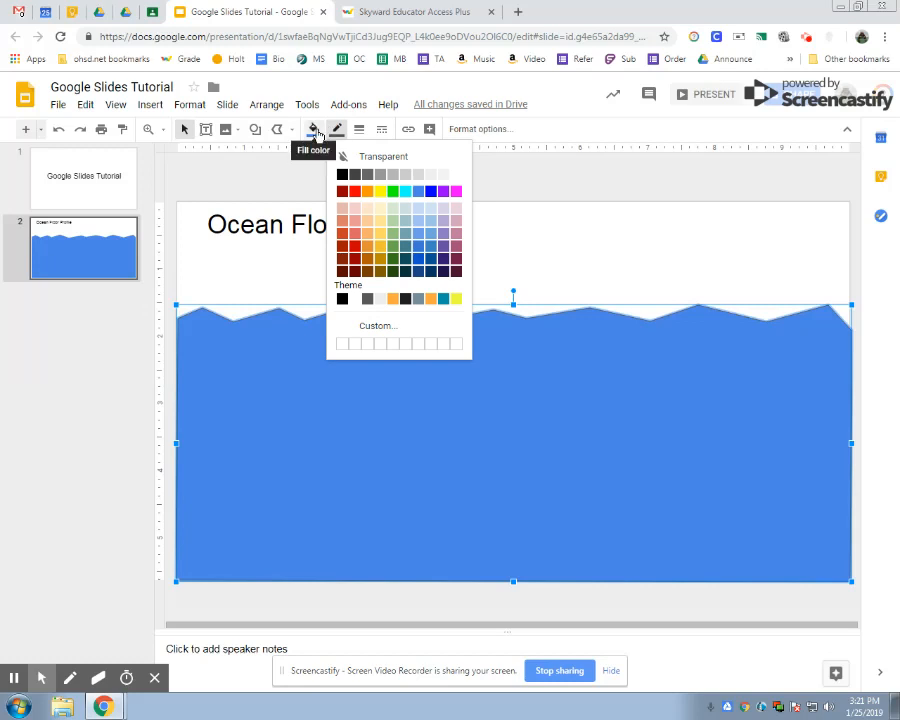
left_click(314, 129)
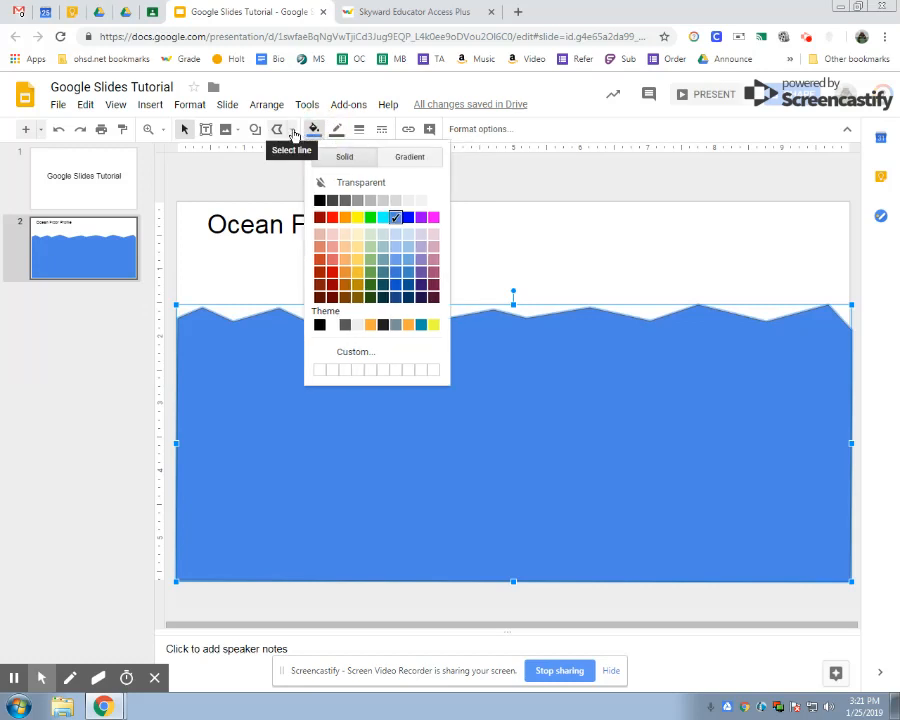
Draw a closed polyline over the water for a seafloor descending to the right with a flat-topped seamount, and fill it brown
left_click(277, 131)
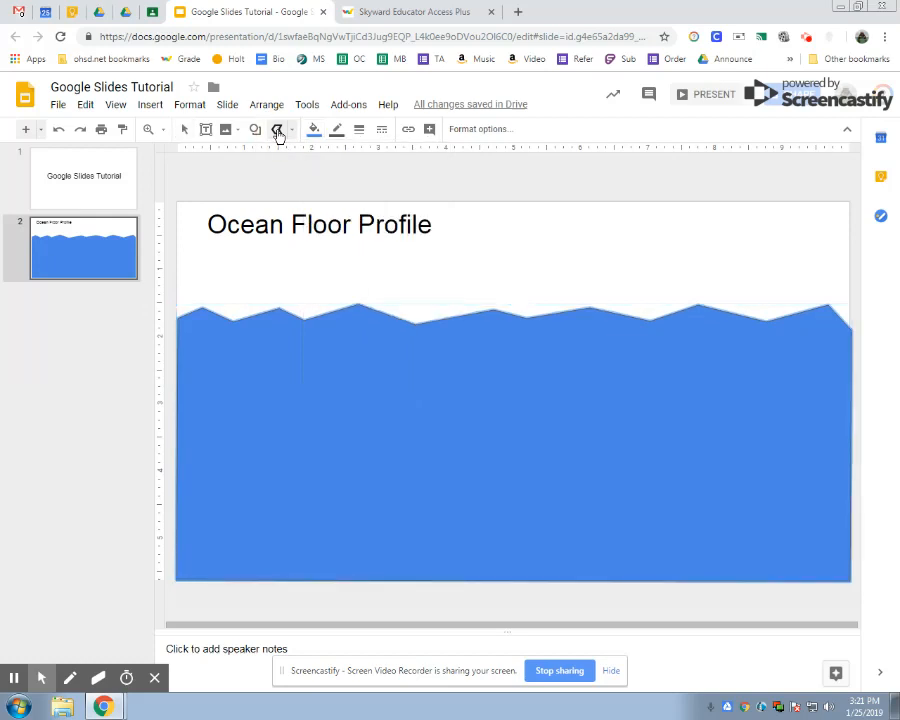
left_click(177, 297)
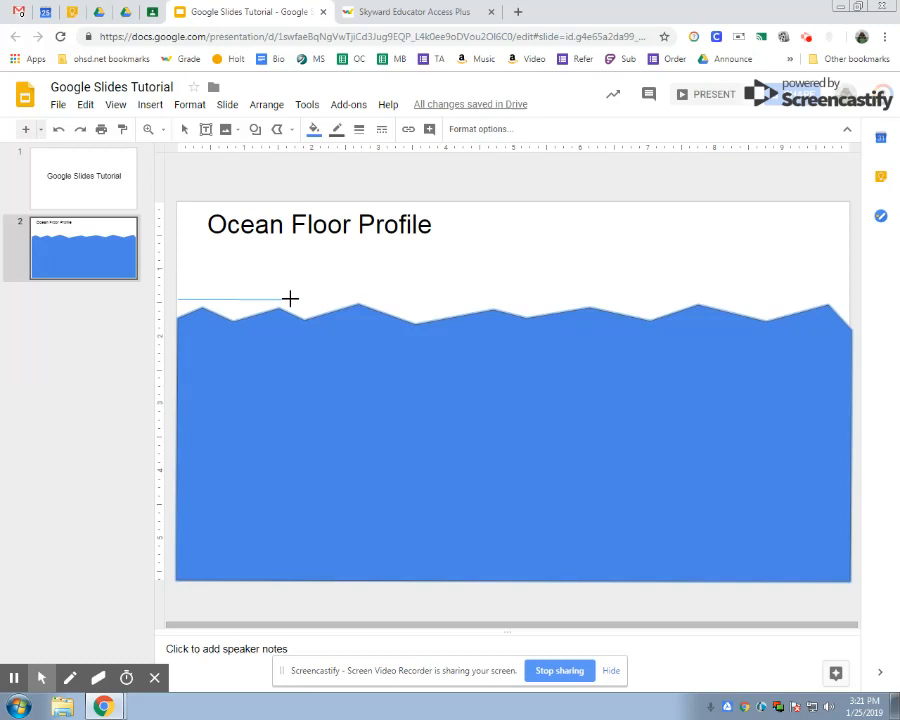
left_click(235, 299)
left_click(432, 336)
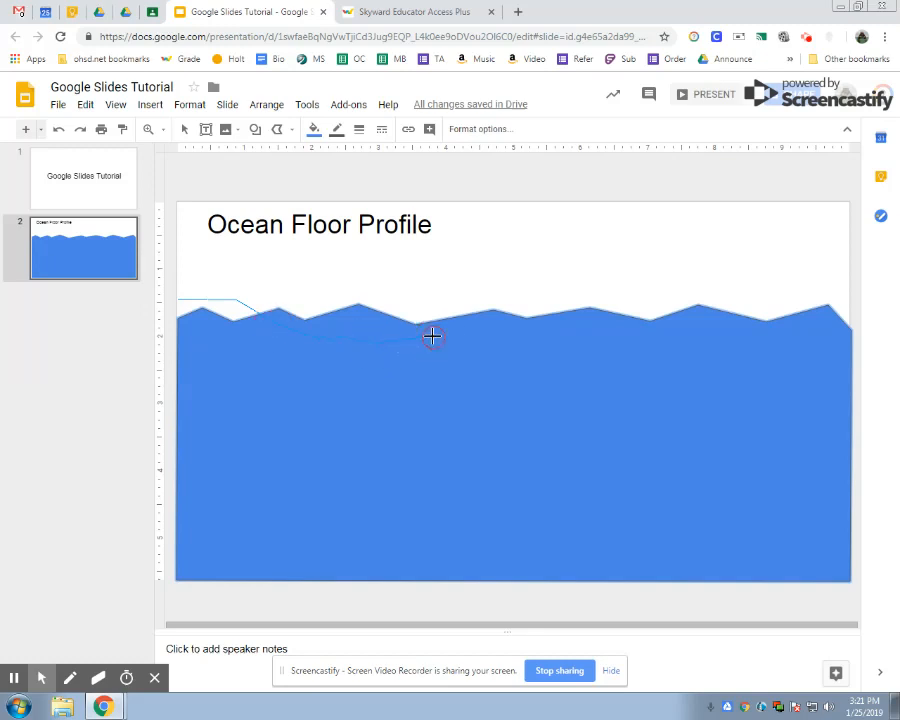
left_click(469, 375)
left_click(496, 442)
left_click(508, 474)
left_click(546, 498)
left_click(605, 499)
left_click(617, 451)
left_click(655, 450)
left_click(675, 498)
left_click(740, 497)
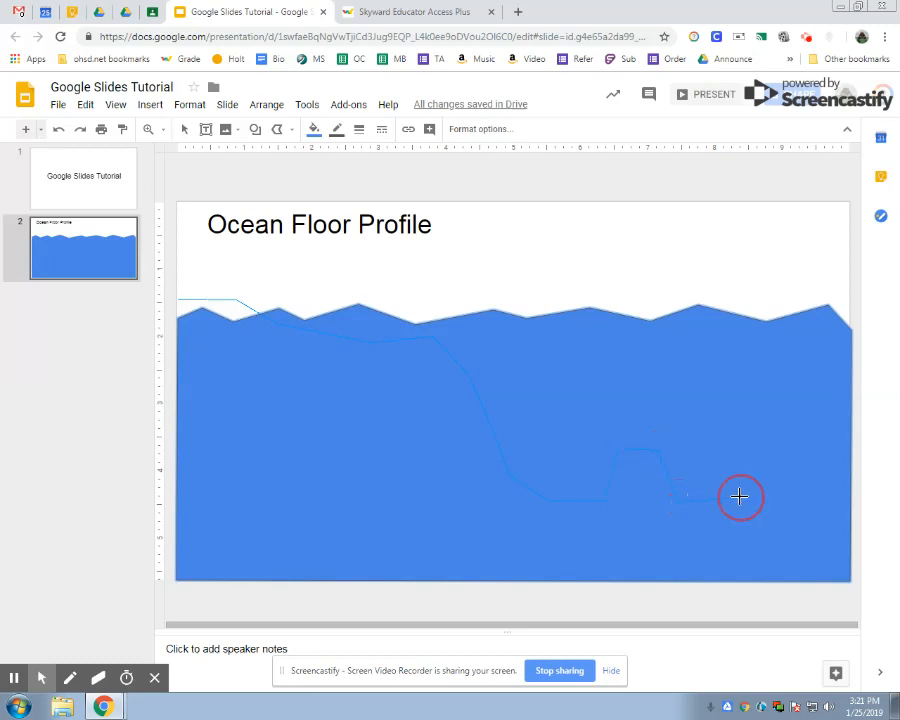
left_click(783, 569)
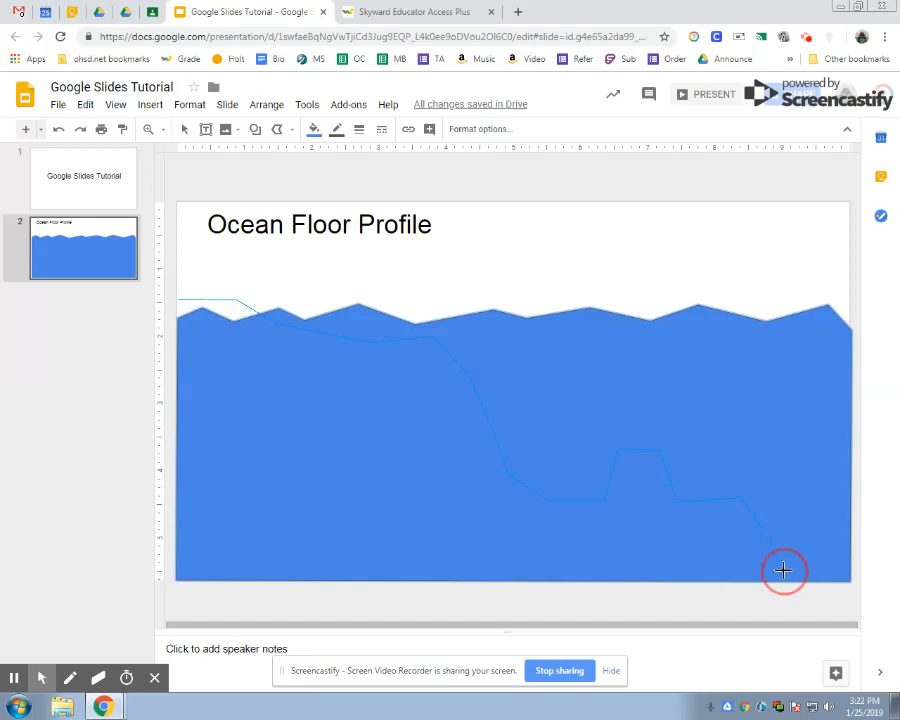
left_click(845, 573)
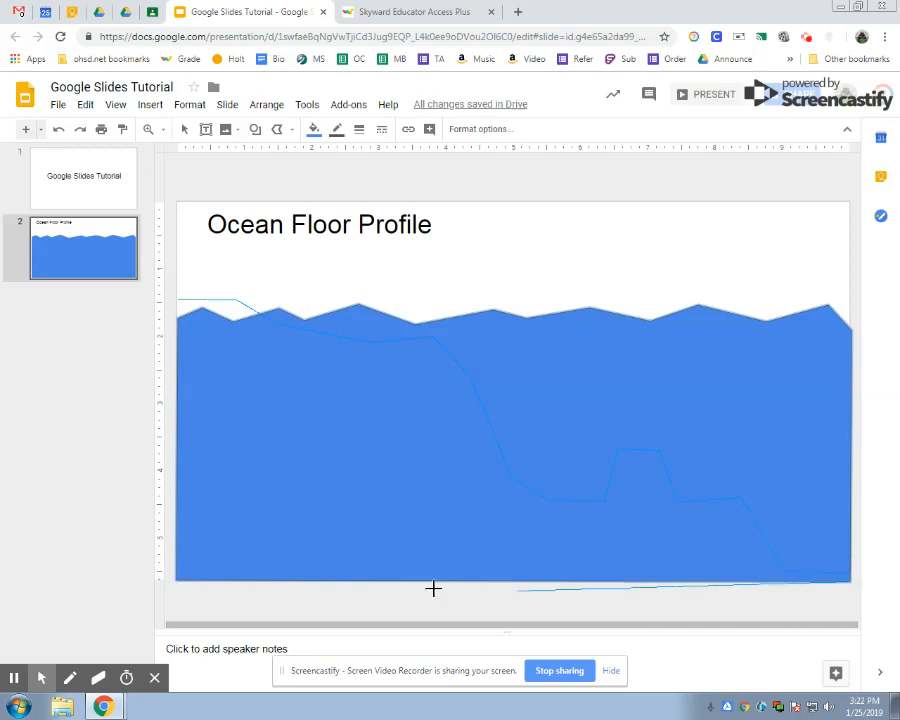
left_click(175, 580)
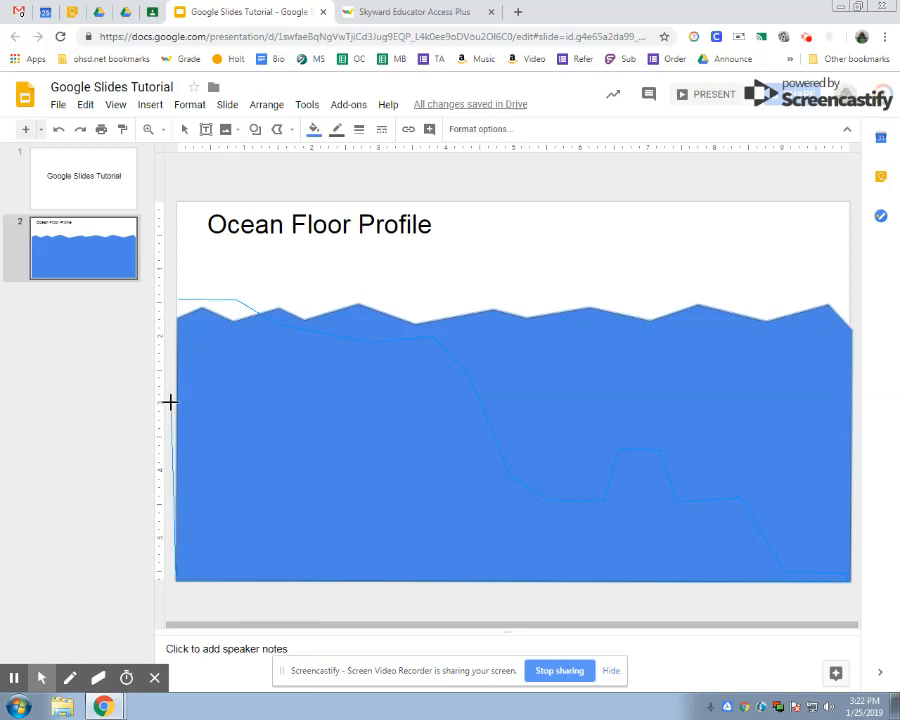
left_click(177, 299)
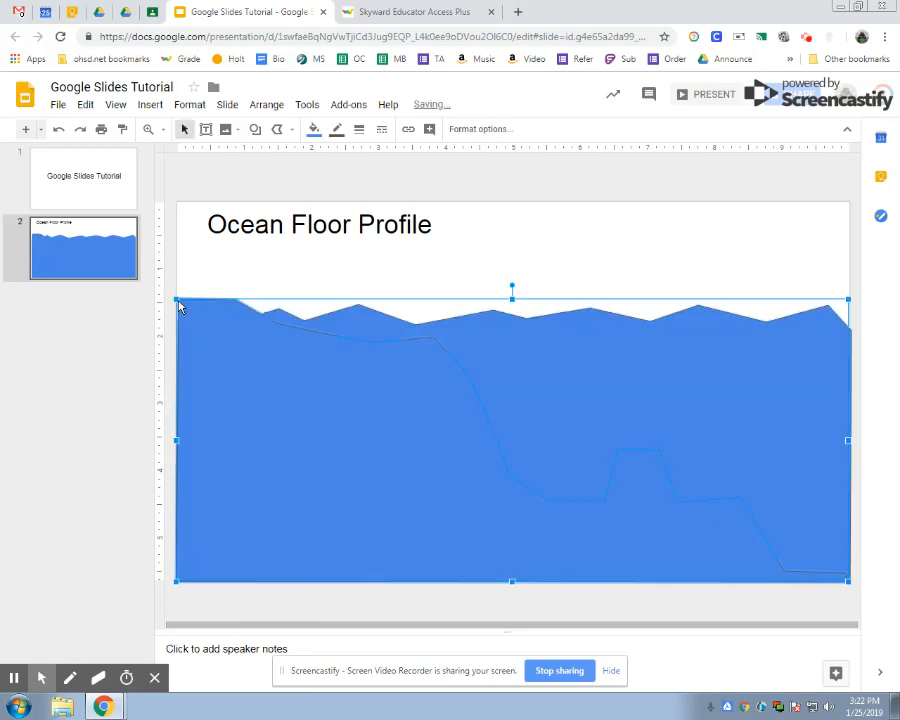
left_click(313, 129)
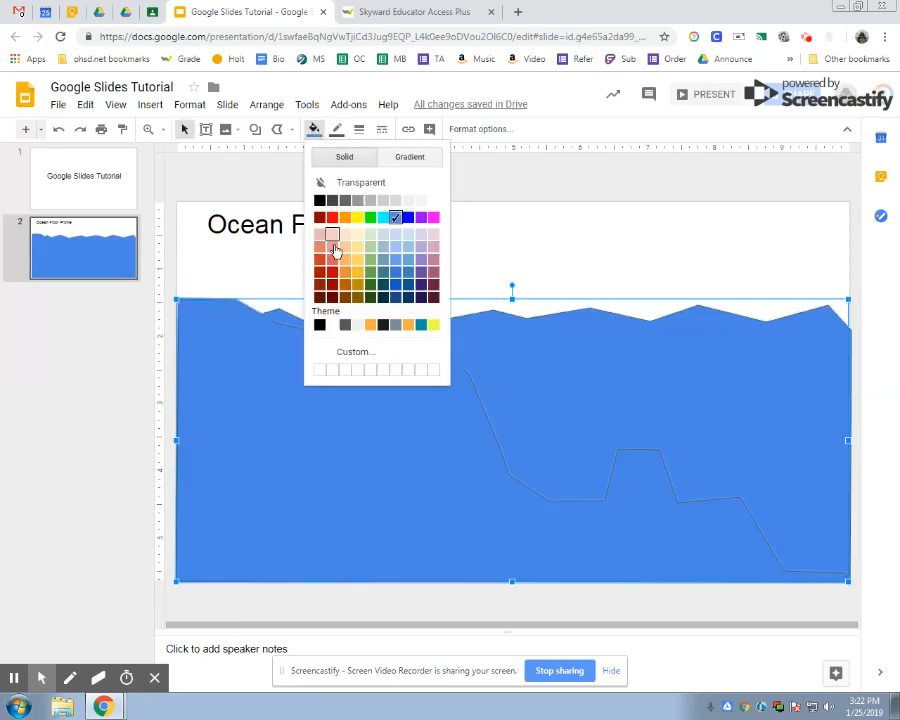
left_click(346, 287)
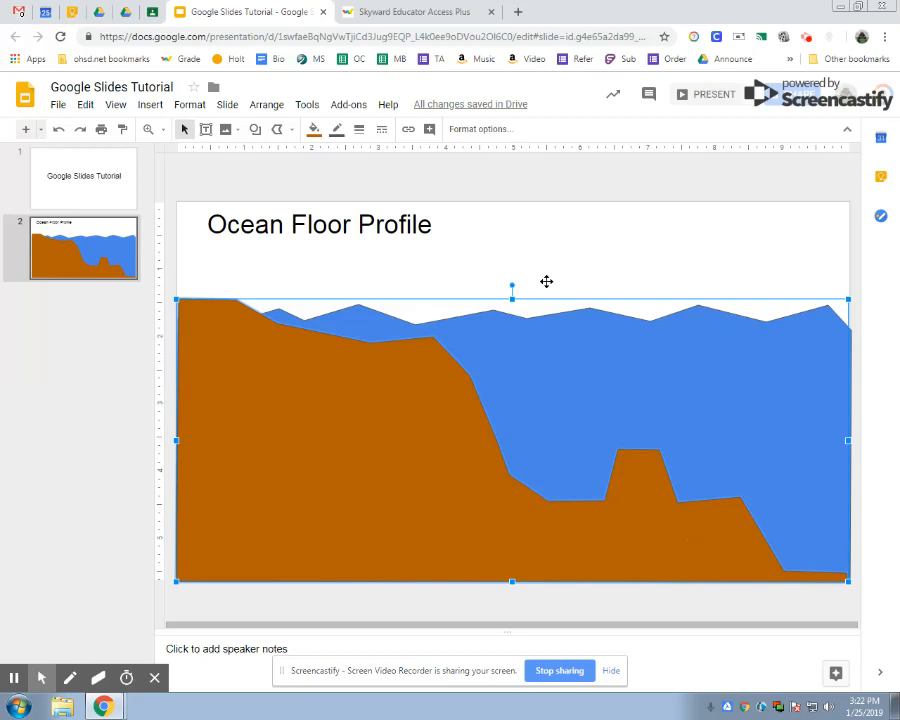
Add a text box reading "Ocean Floor" on the wide part of the brown seafloor
left_click(206, 129)
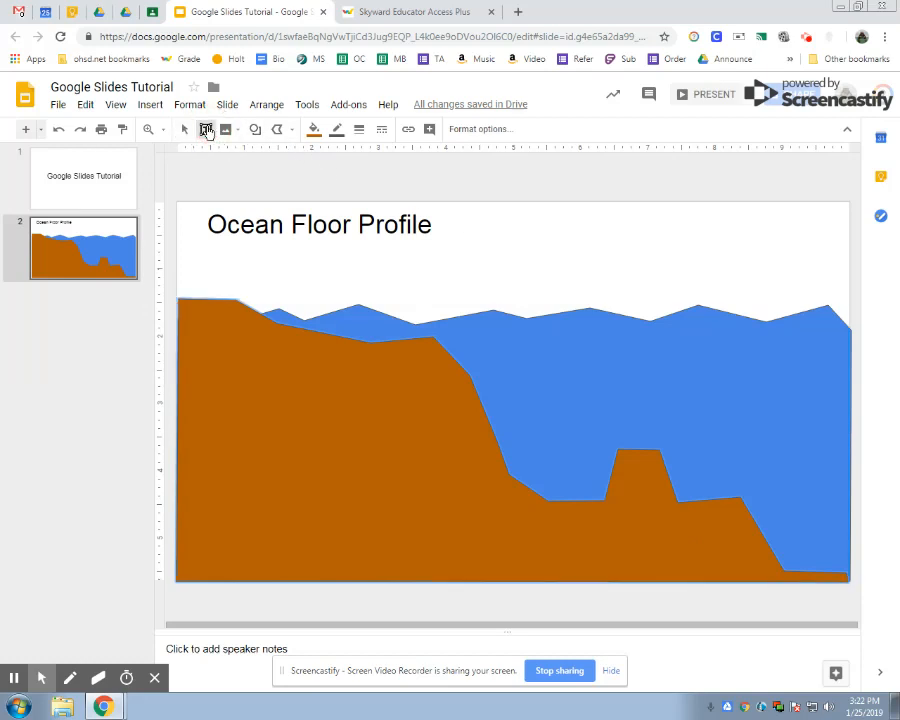
left_click_drag(260, 417, 371, 456)
type("Ocean Floor")
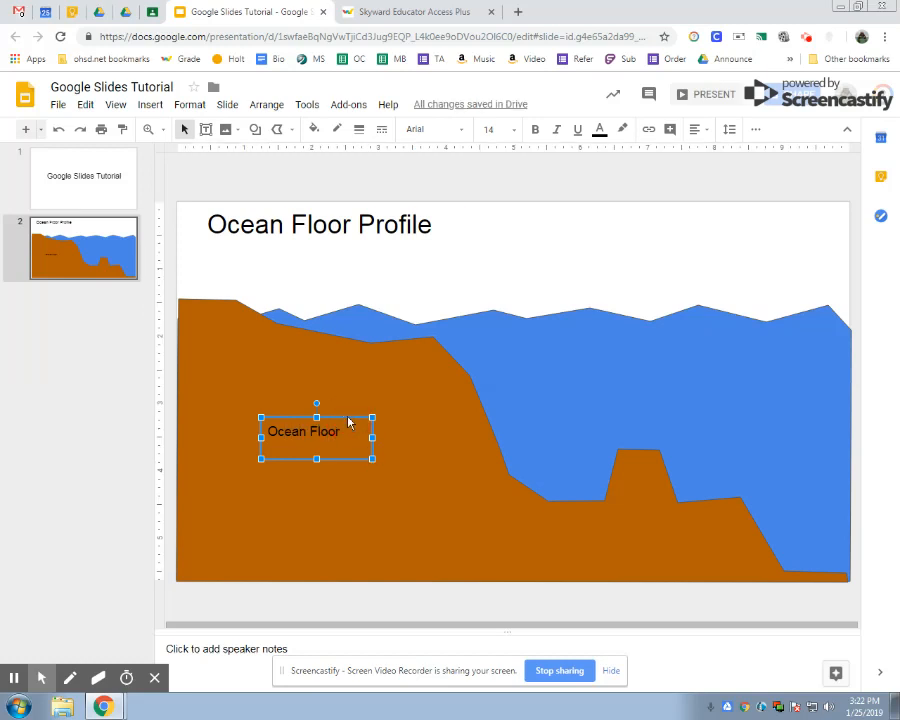
Duplicate the "Ocean Floor" label, place the copy in the blue water on the right, and change its text to "Seawater"
key("ctrl+d")
left_click_drag(358, 428, 779, 343)
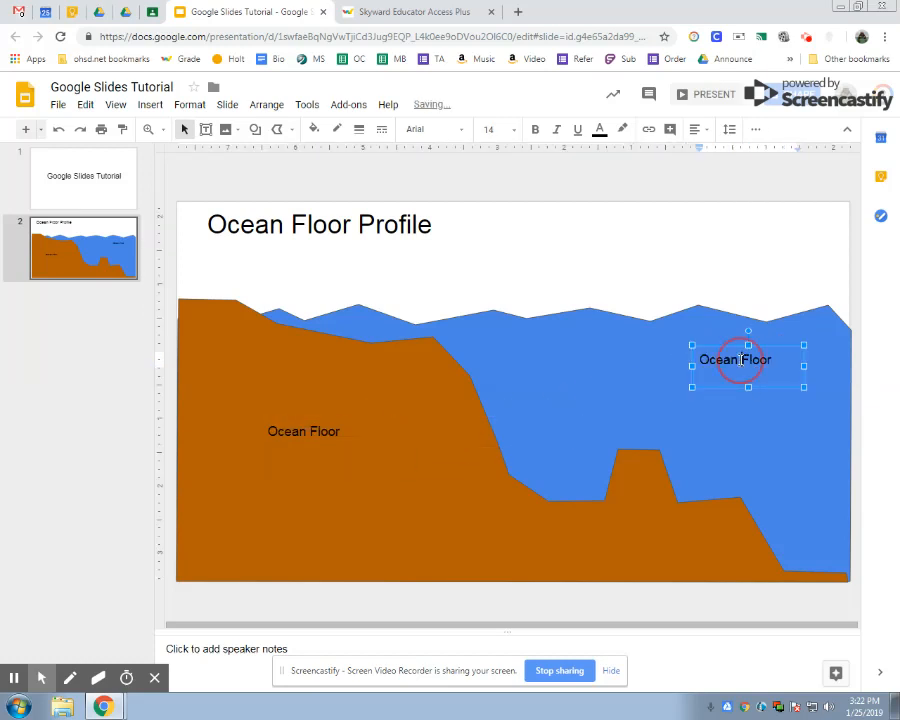
left_click(740, 362)
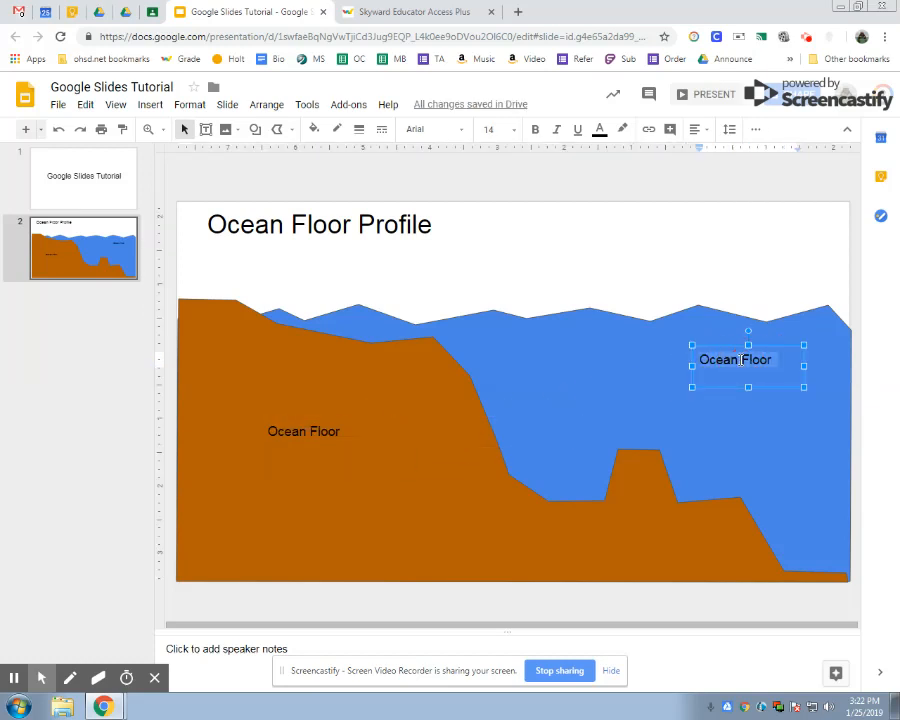
type("Wate")
key("BackSpace")
key("BackSpace")
key("BackSpace")
key("BackSpace")
type("Seawater")
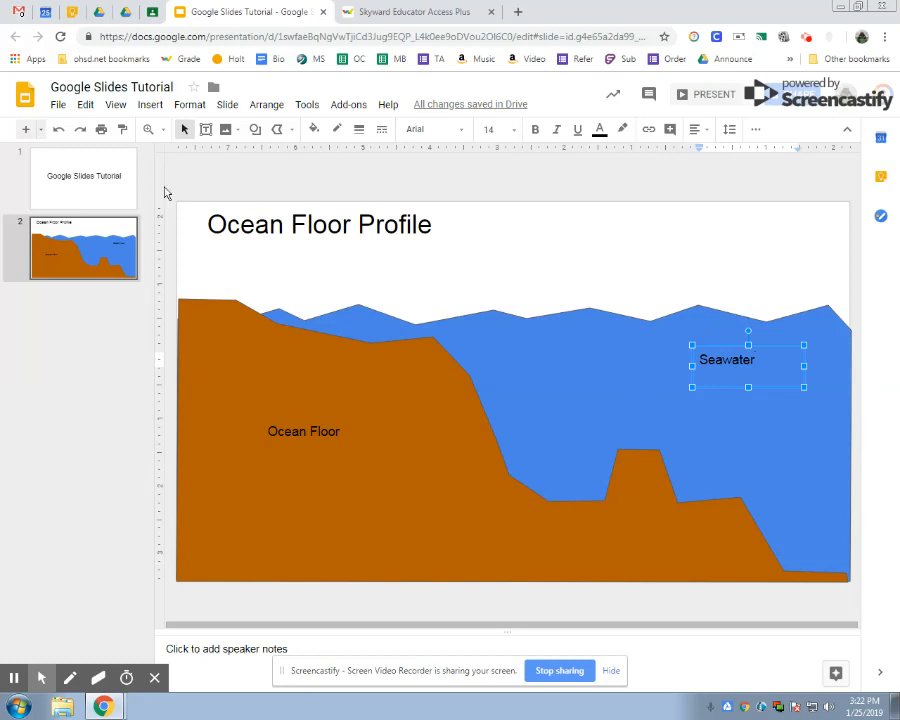
Add a text box reading "seamount" and position it over the flat-topped rise on the seafloor
left_click(205, 131)
left_click_drag(598, 421, 696, 457)
type("seamoun")
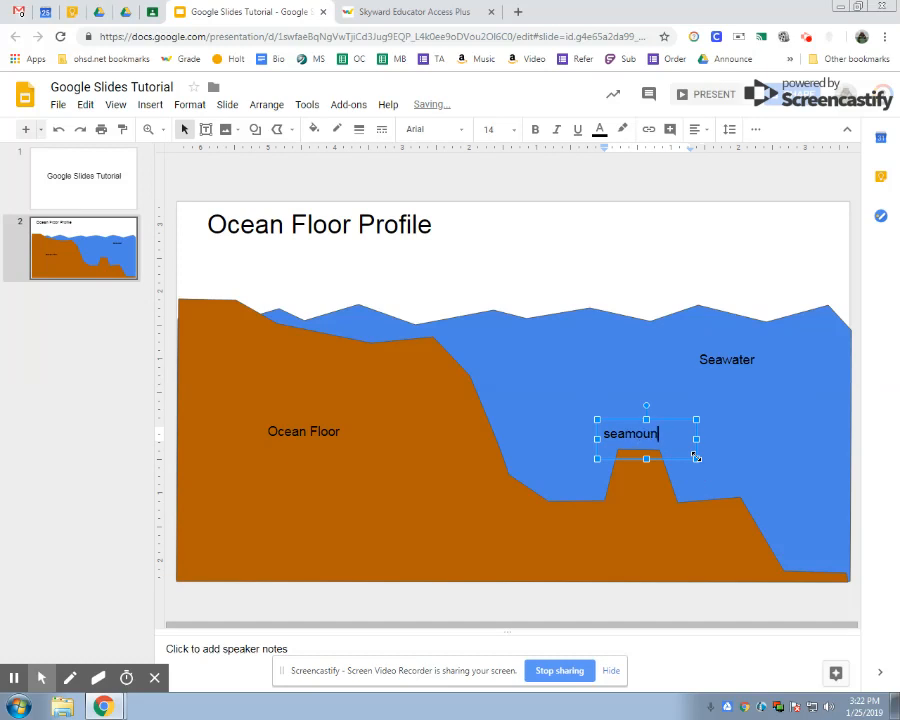
type("t")
left_click_drag(675, 440, 687, 480)
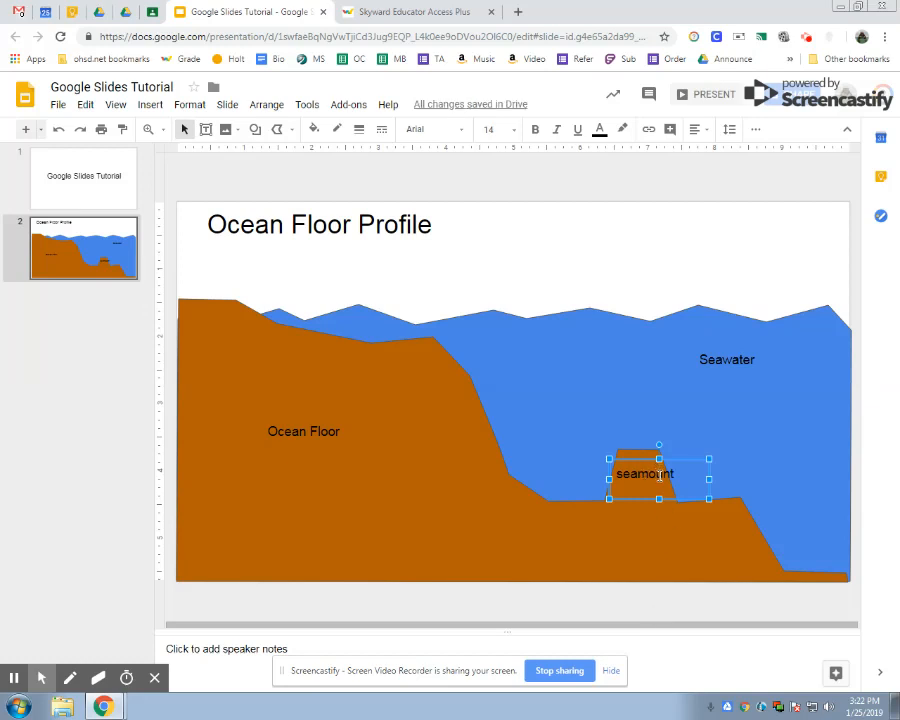
left_click(272, 104)
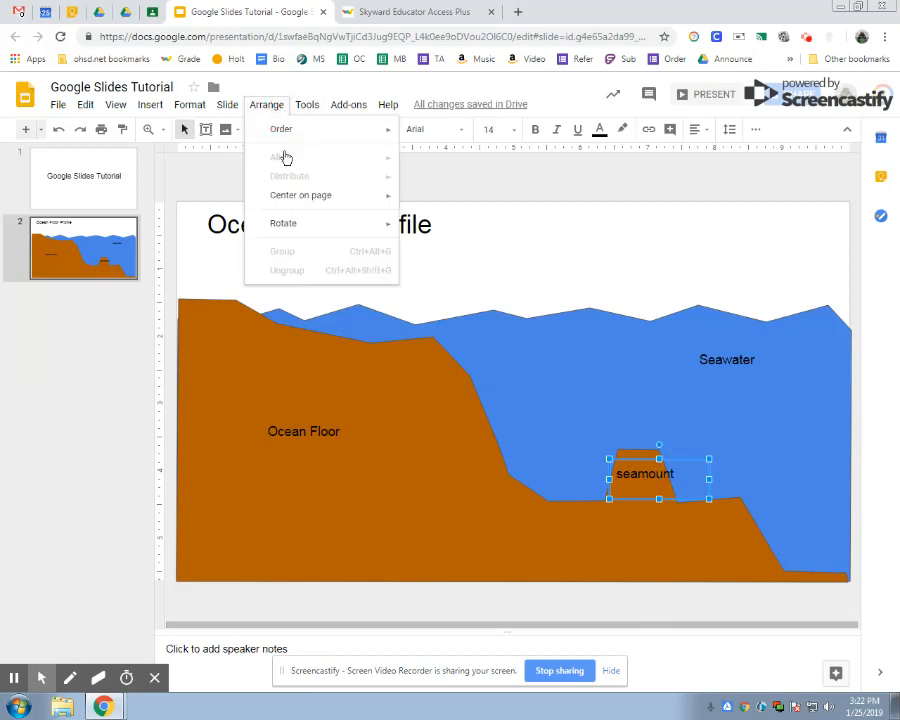
mouse_move(293, 134)
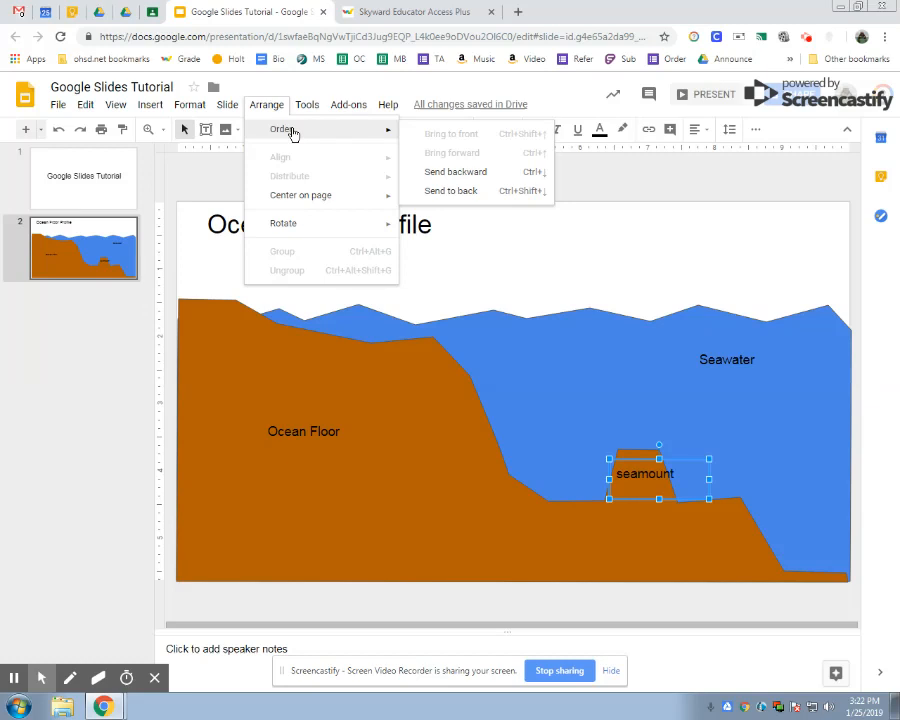
left_click(213, 177)
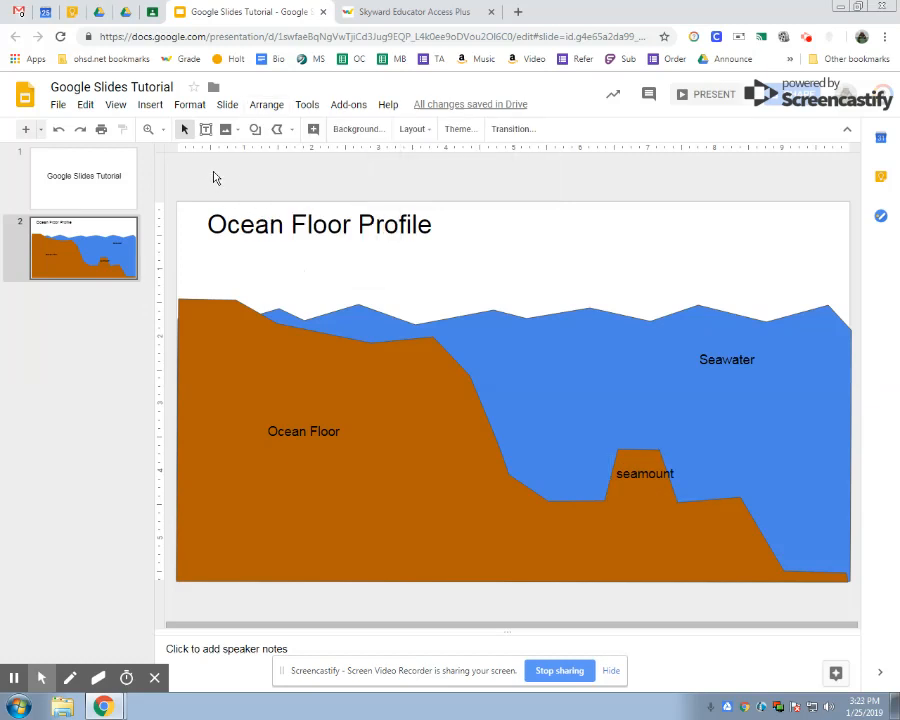
Draw a diagonal arrow from above the water surface down into the water between the slope and the seamount
left_click(291, 130)
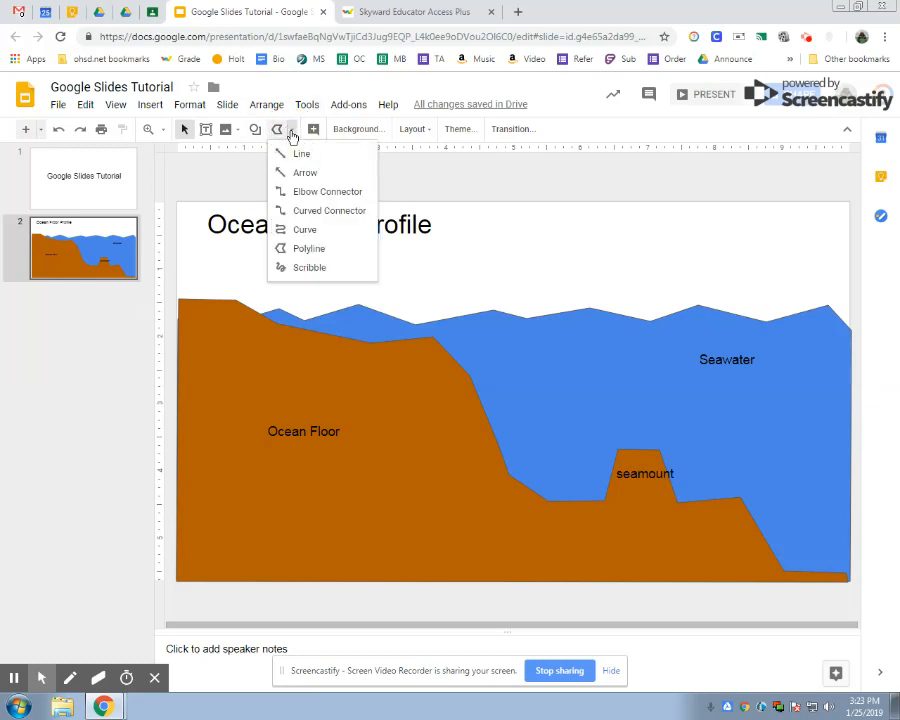
left_click(308, 172)
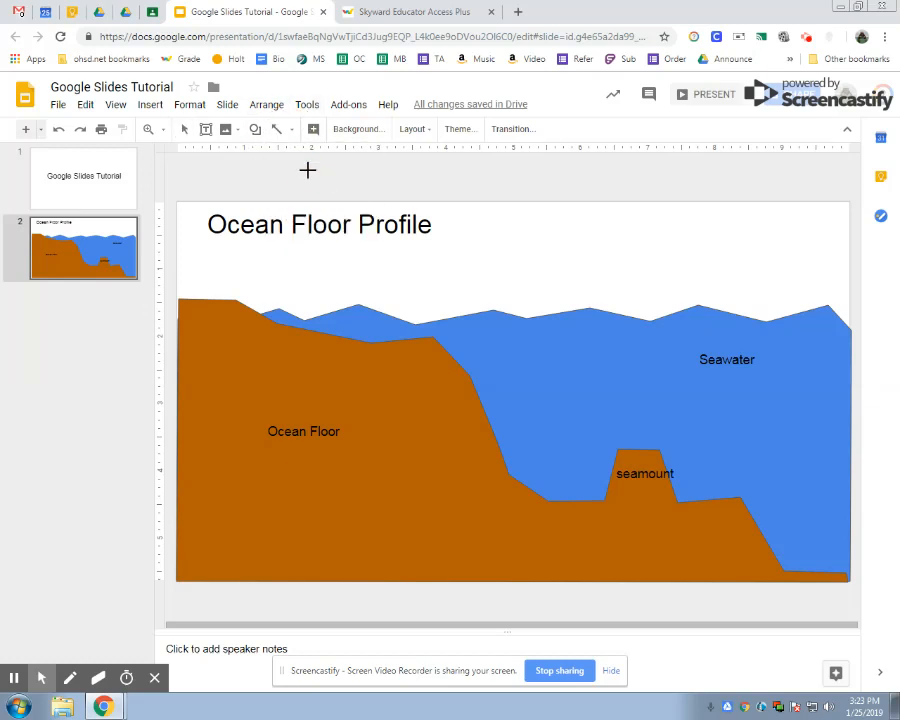
mouse_move(706, 241)
left_mouse_down()
mouse_move(617, 385)
mouse_move(575, 415)
left_mouse_up()
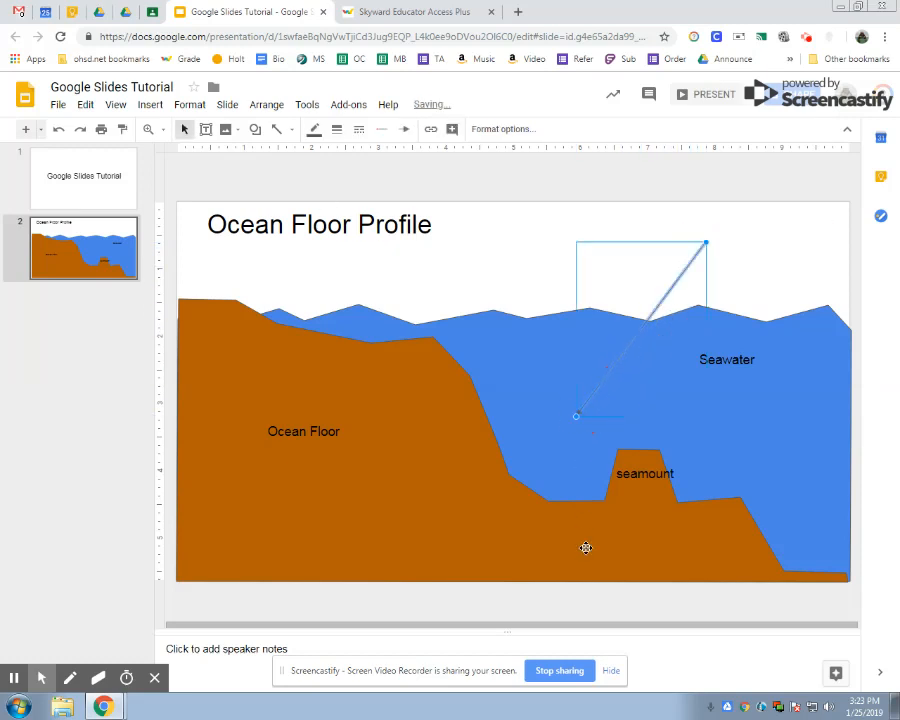
Recolour the diagonal arrow black and increase its line weight so it stands out against the water
left_click(313, 129)
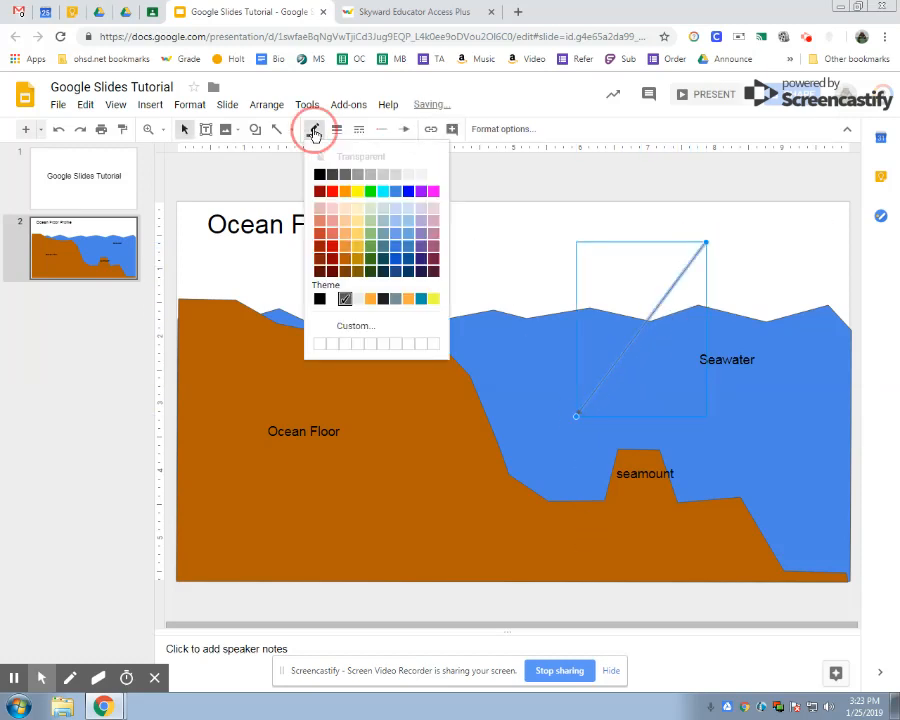
left_click(315, 175)
left_click(337, 129)
left_click(366, 209)
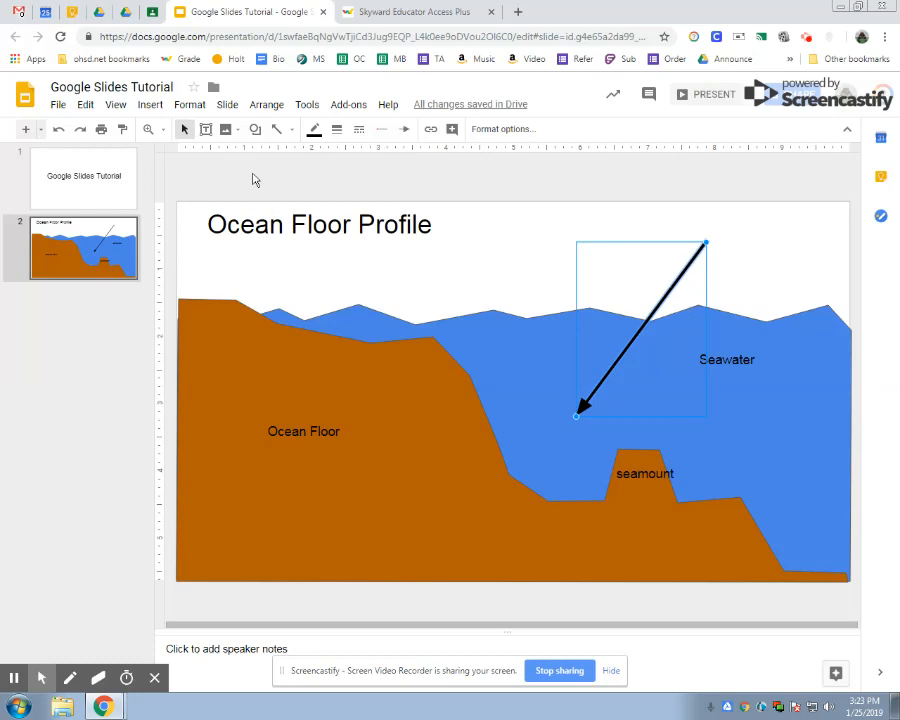
Insert the plain yellow-and-orange sun from a web image search for "clip art sun" and fit it small in the sky beside the arrow's tail
left_click(234, 132)
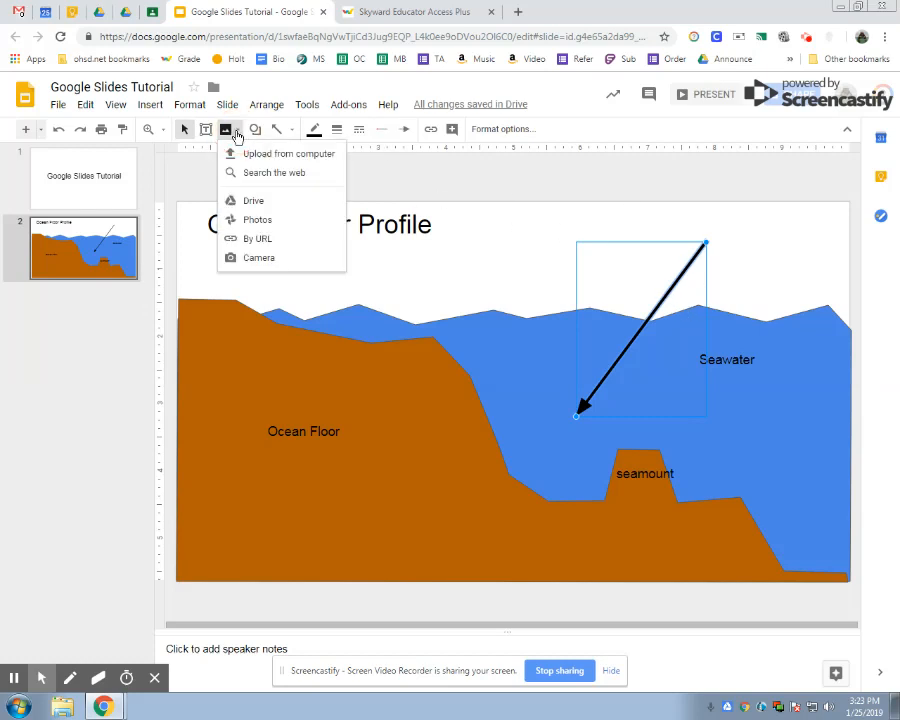
left_click(288, 175)
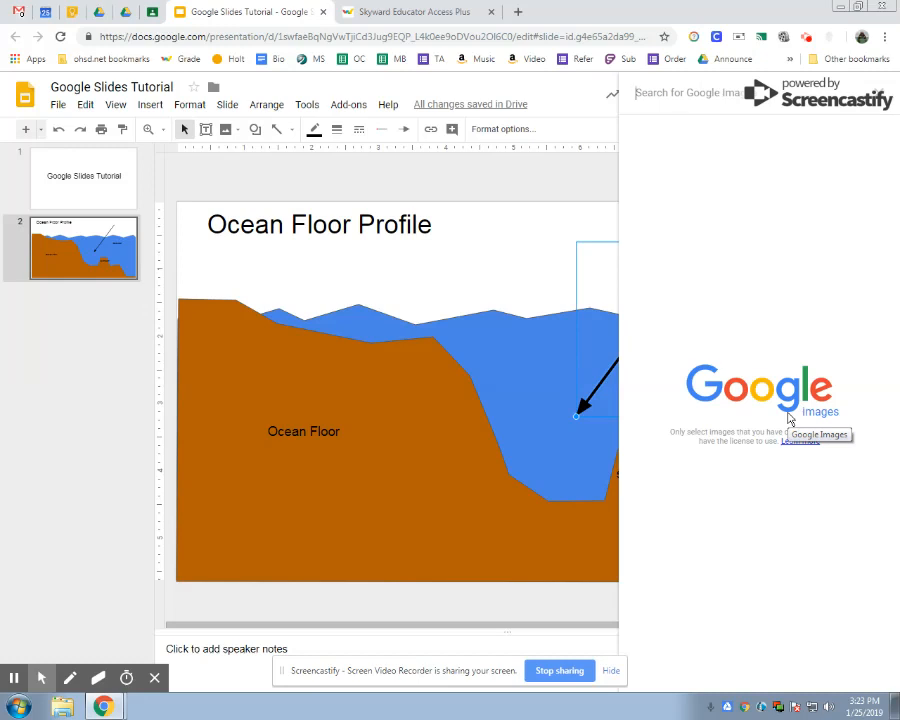
type("clip art sun")
key("Return")
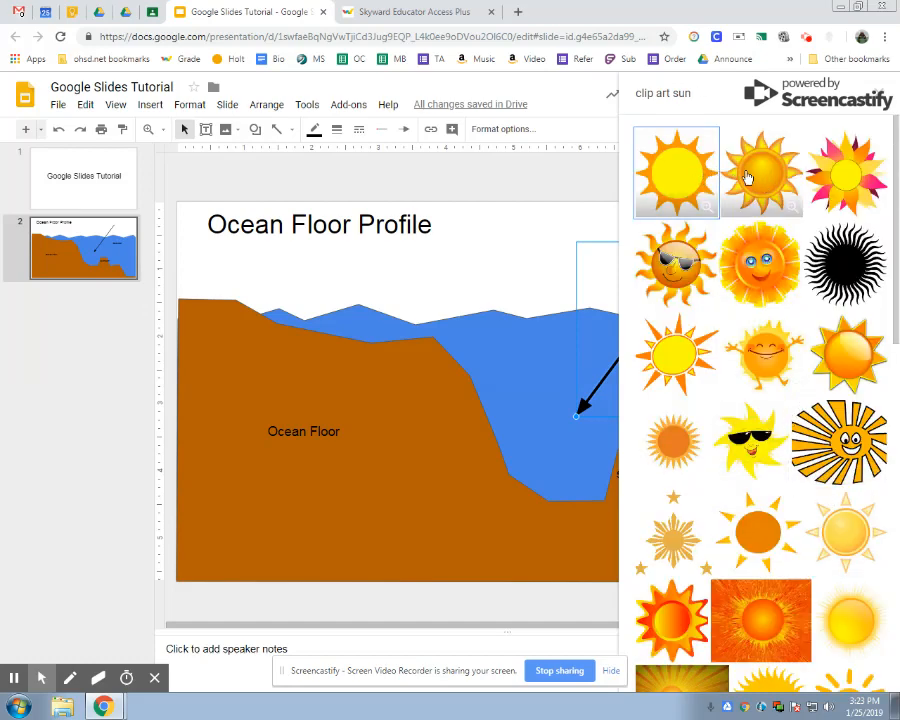
left_click(795, 625)
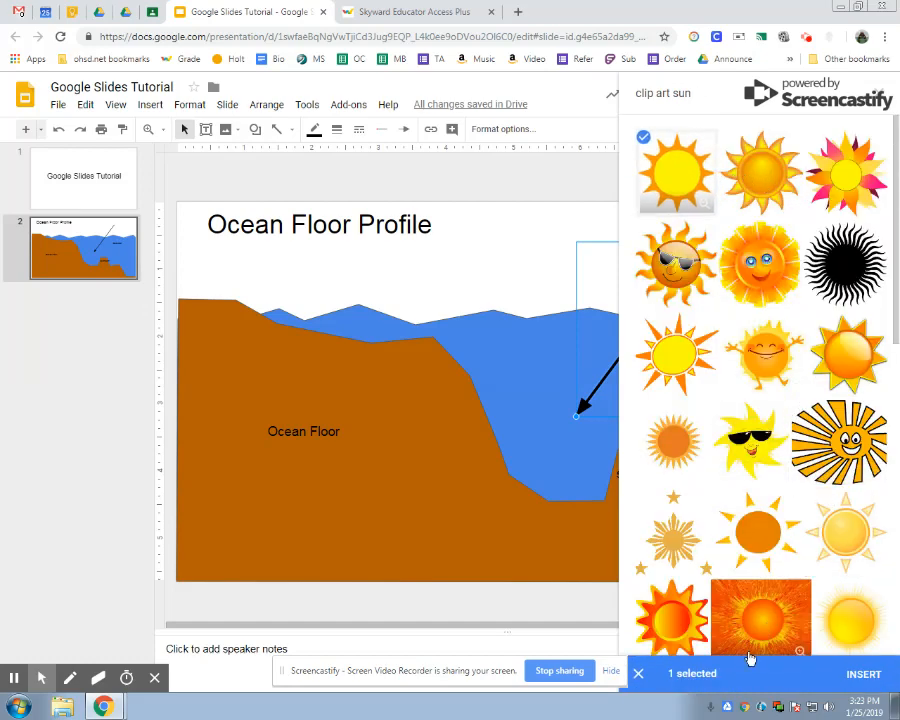
left_click(857, 669)
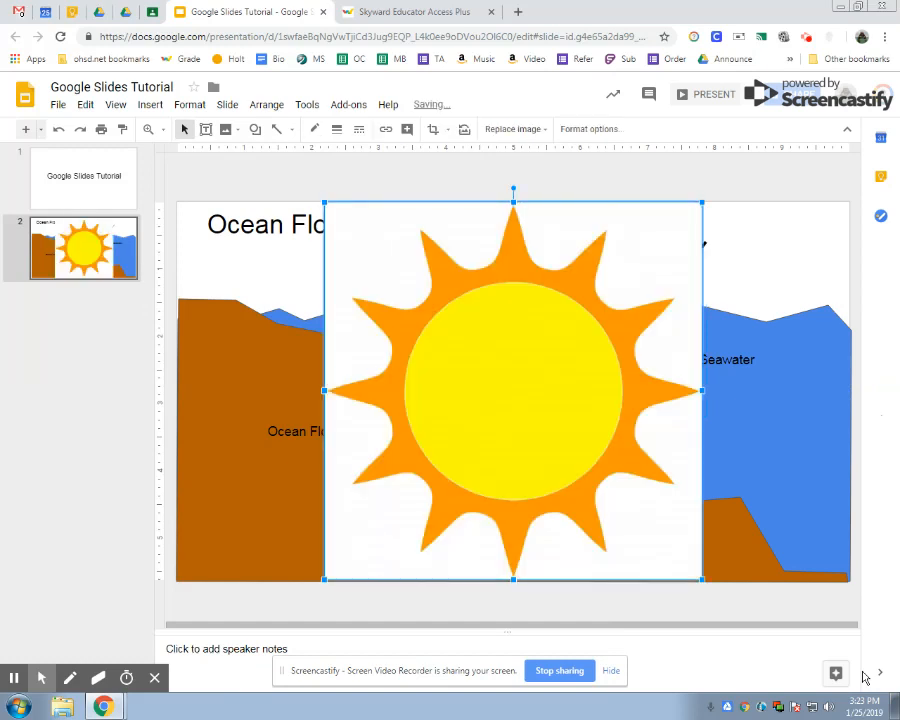
left_click_drag(700, 201, 366, 495)
left_click_drag(376, 542, 770, 251)
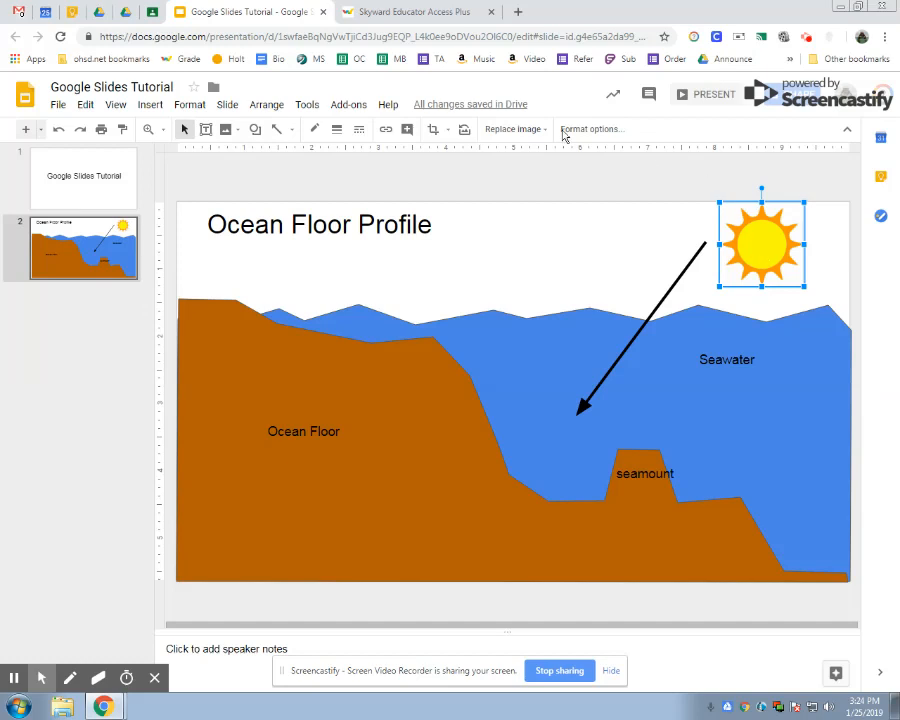
Open the layout choices for a new slide
left_click(42, 131)
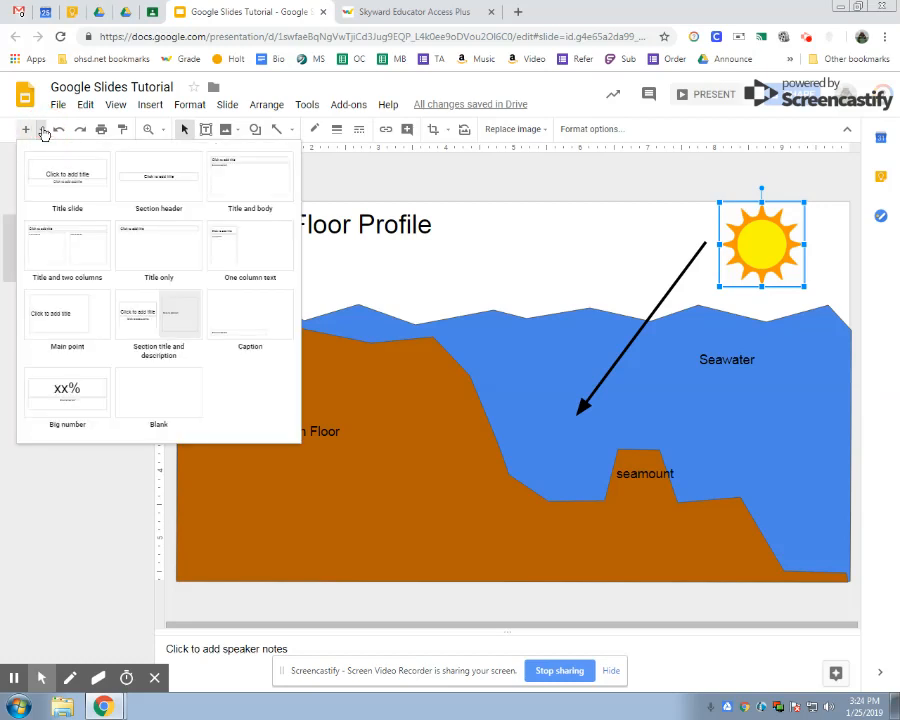